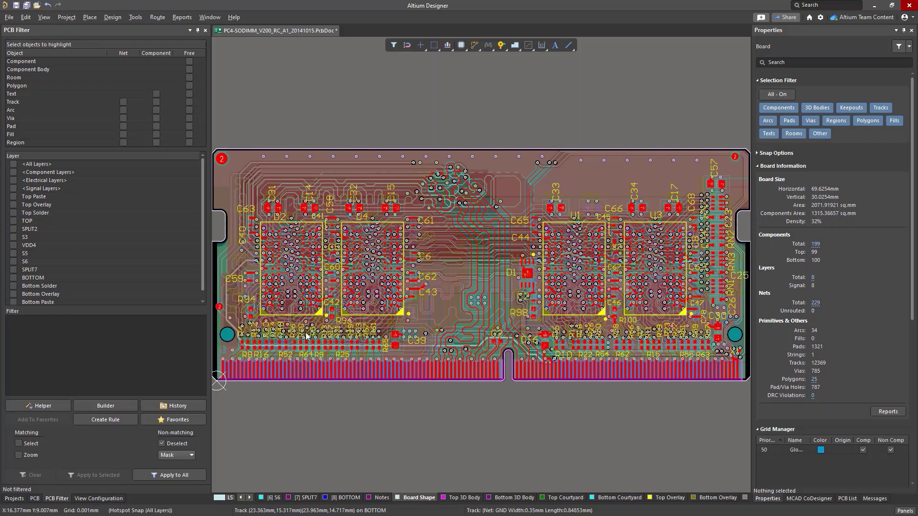
Apply the PCB filter Width = 0.1, then select its equals sign for replacement.
{"action": "left_click", "coordinate": [174, 361]}
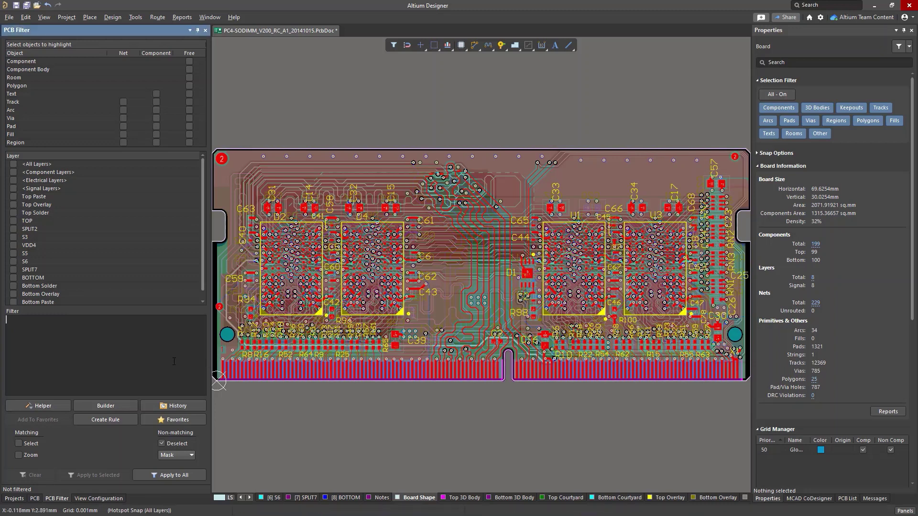
{"action": "type", "text": "Width"}
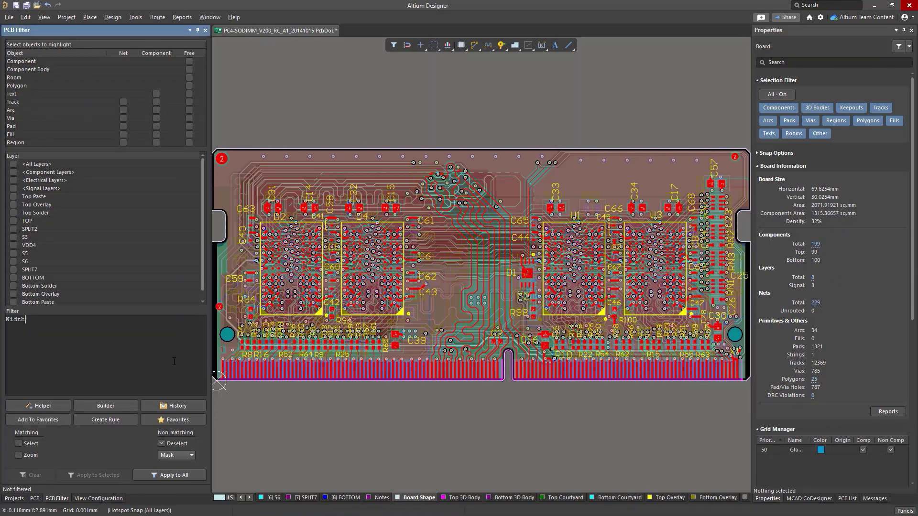
{"action": "type", "text": " = 0.1"}
{"action": "key", "text": "Return"}
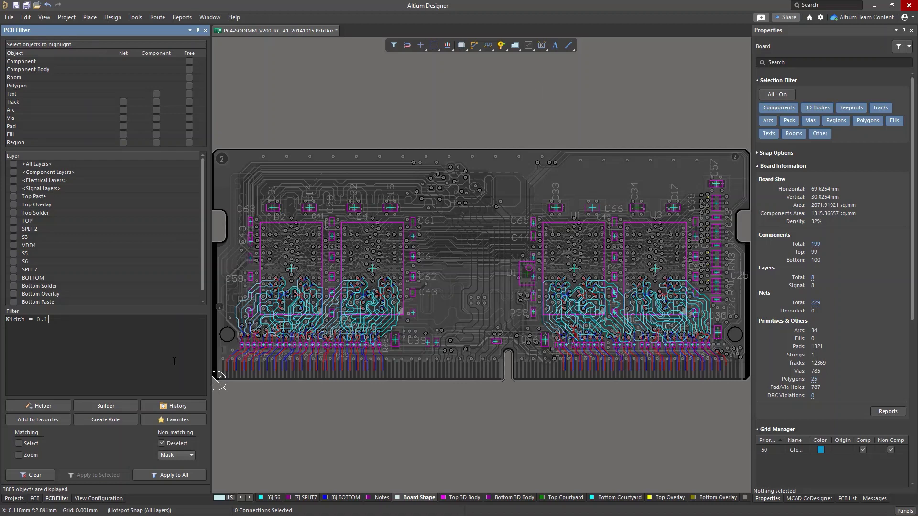
{"action": "double_click", "coordinate": [30, 322]}
Apply Width < 0.1, then widen it to Width <= 0.1 (9585 objects).
{"action": "type", "text": "<"}
{"action": "key", "text": "Return"}
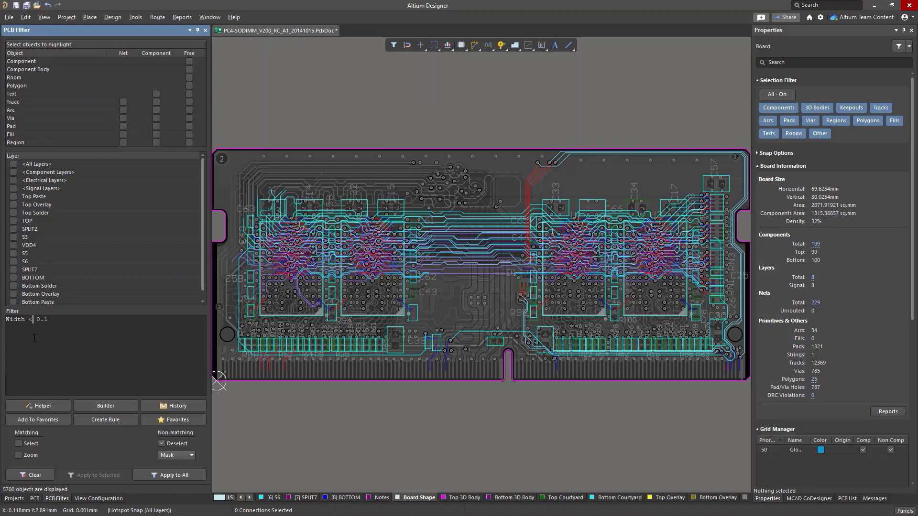
{"action": "type", "text": "="}
{"action": "key", "text": "Return"}
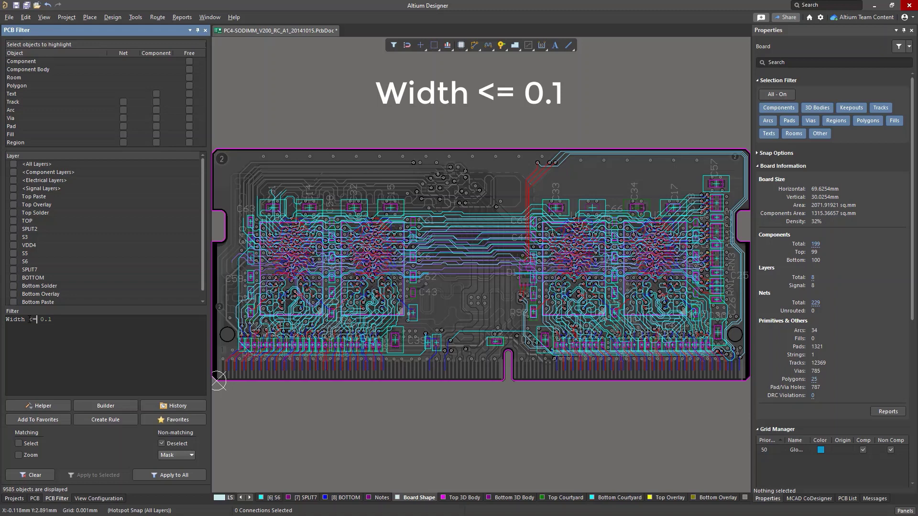
Change the comparison to 'Width between 0.1 and 0.2' and wrap it as OnSignal and (...).
{"action": "left_click_drag", "start_coordinate": [29, 320], "coordinate": [139, 324]}
{"action": "type", "text": "between "}
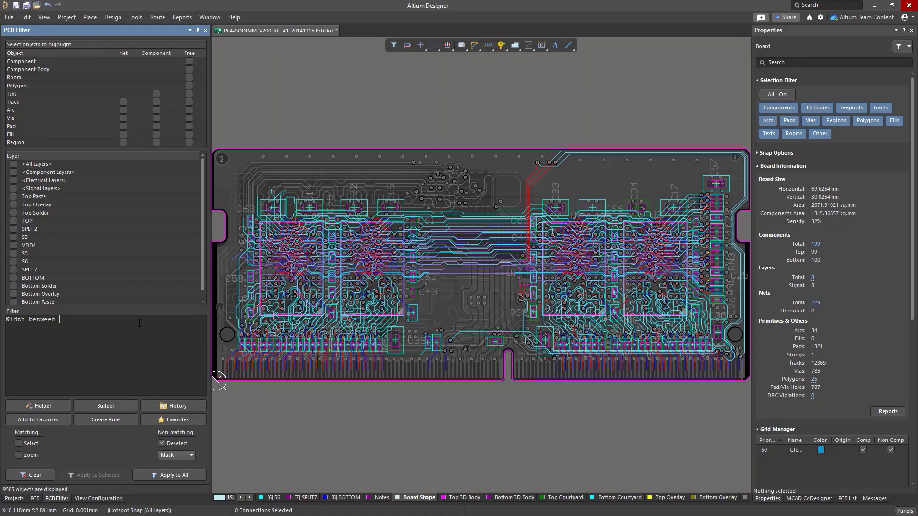
{"action": "type", "text": "0.1 and 0.2"}
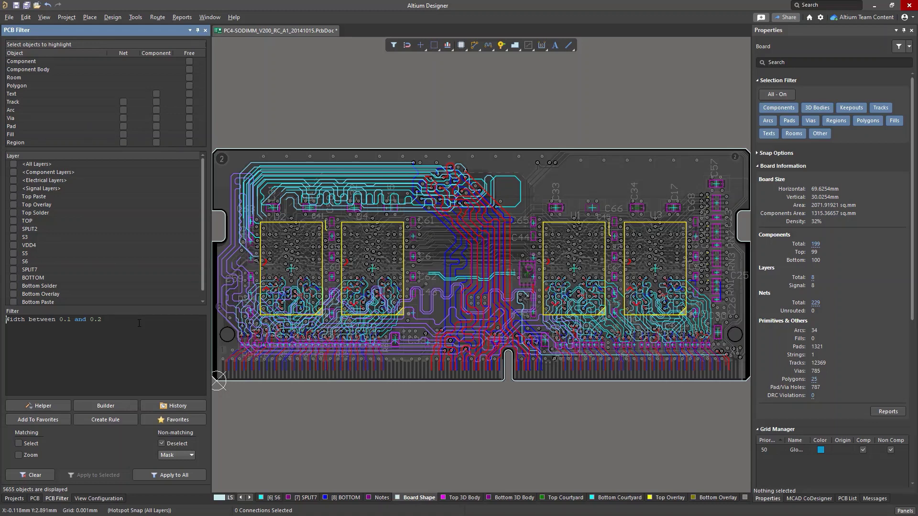
{"action": "type", "text": "OnSignal and ("}
{"action": "type", "text": ")"}
Replace the range with '= 0.15' to apply 'OnSignal and (Width = 0.15)', then select the whole query.
{"action": "key", "text": "Left"}
{"action": "key", "text": "shift+End"}
{"action": "key", "text": "shift+Left"}
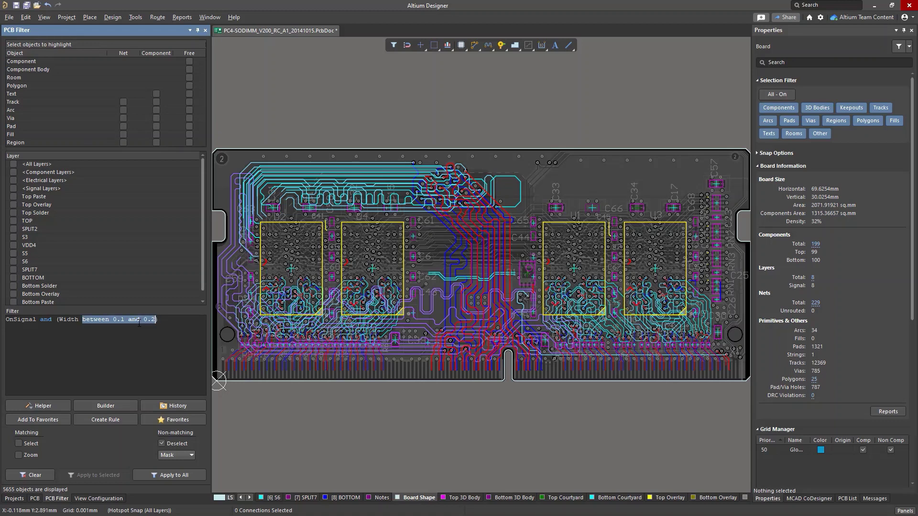
{"action": "type", "text": "= 0.15"}
{"action": "key", "text": "Return"}
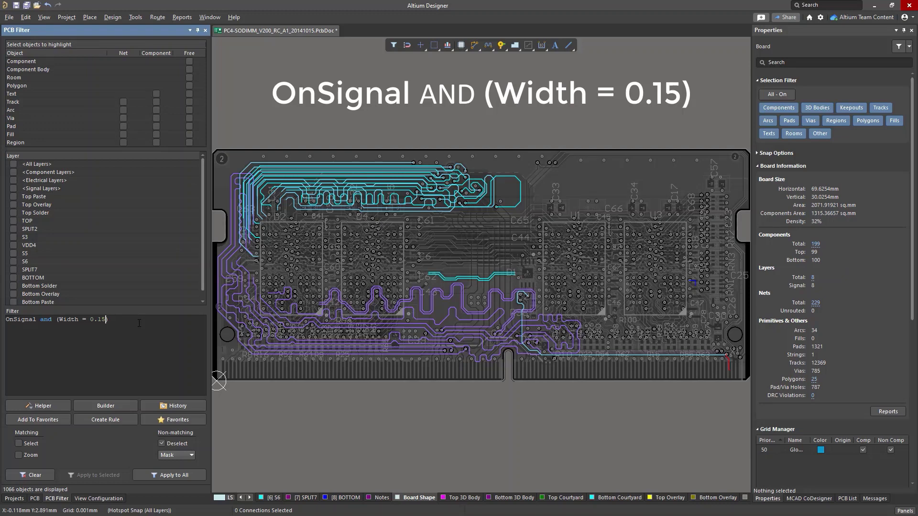
{"action": "key", "text": "ctrl+a"}
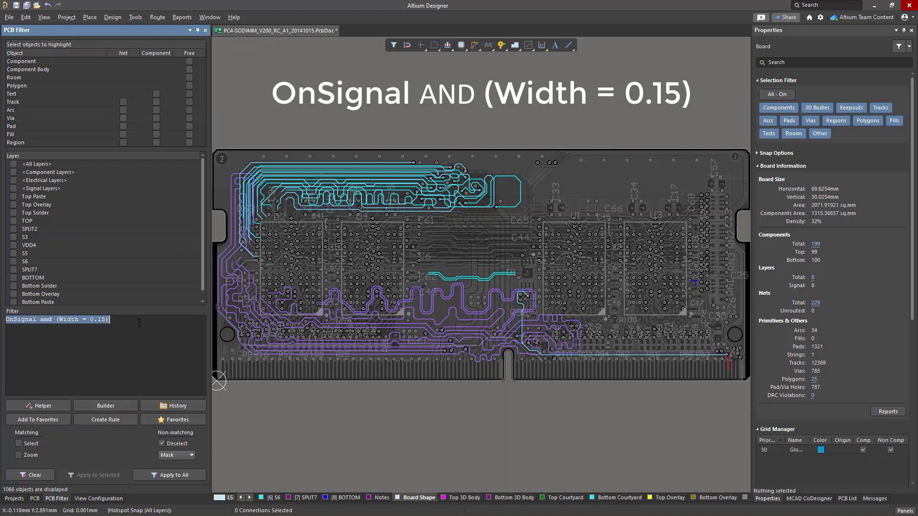
Build and apply 'IsWire and (OnTopLayer or OnBottomLayer) and (not InNet('GND'))' using autocomplete suggestions.
{"action": "type", "text": "IsWire"}
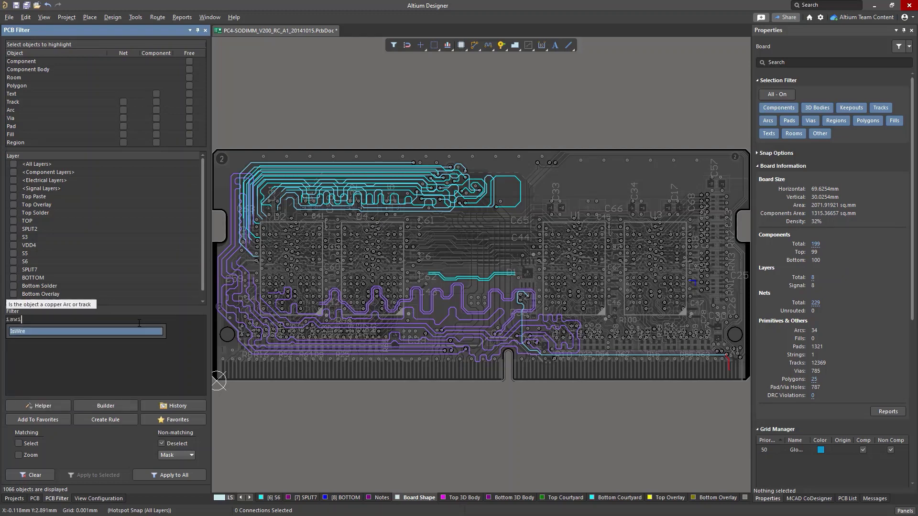
{"action": "type", "text": " and"}
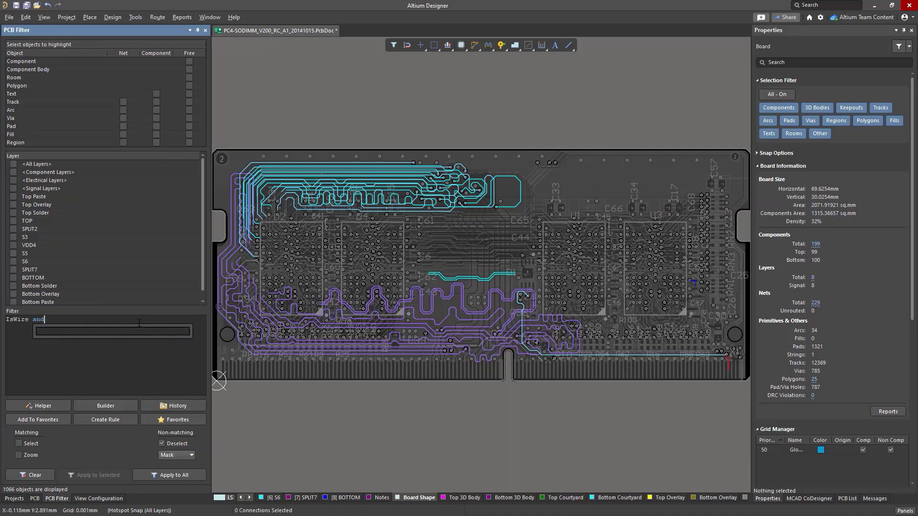
{"action": "type", "text": " (ontop"}
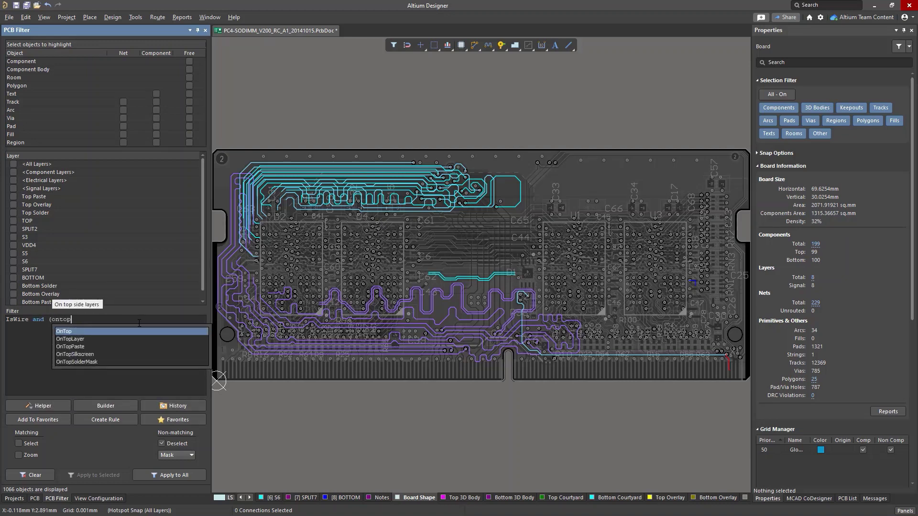
{"action": "key", "text": "Down"}
{"action": "key", "text": "Return"}
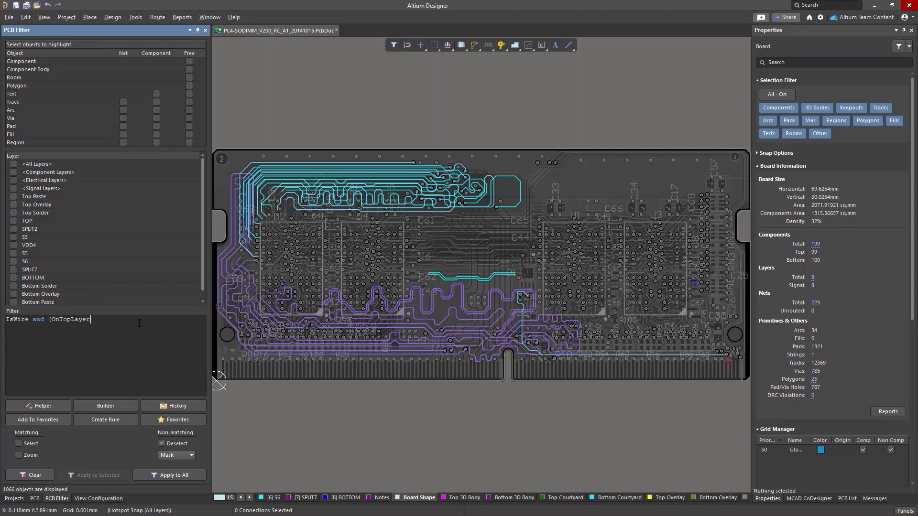
{"action": "type", "text": "or onbo"}
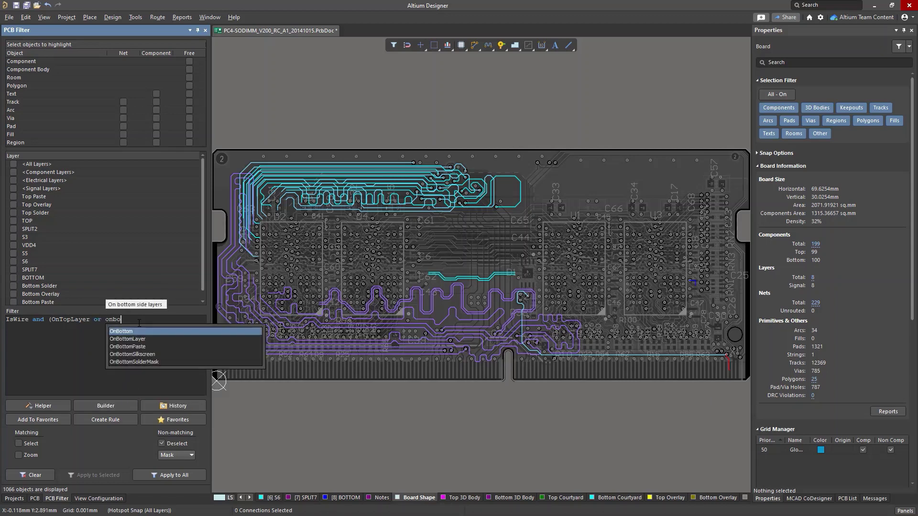
{"action": "key", "text": "Down"}
{"action": "key", "text": "Return"}
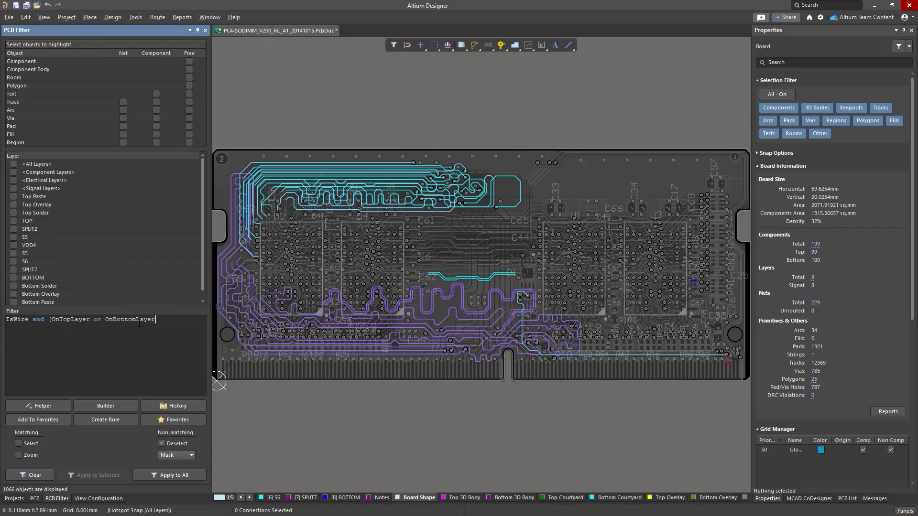
{"action": "type", "text": ") and (not inn"}
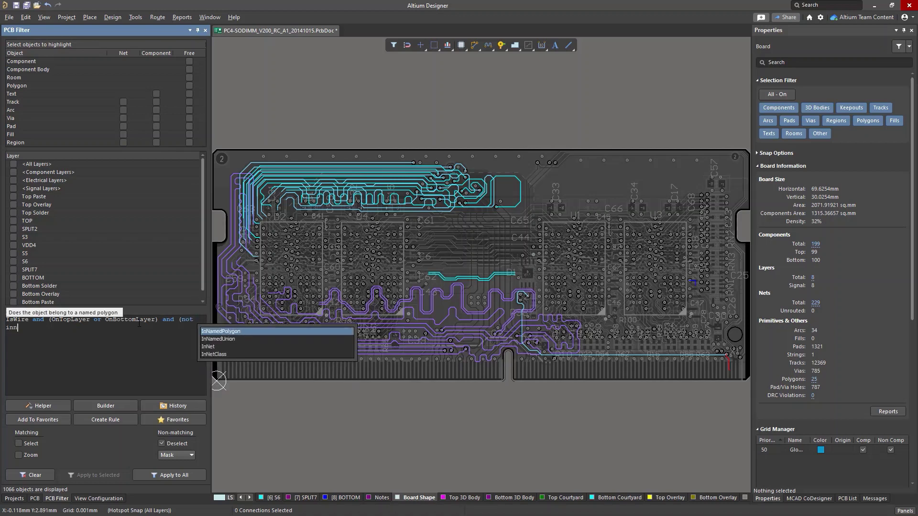
{"action": "key", "text": "Down"}
{"action": "key", "text": "Down"}
{"action": "key", "text": "Return"}
{"action": "type", "text": "'GND')"}
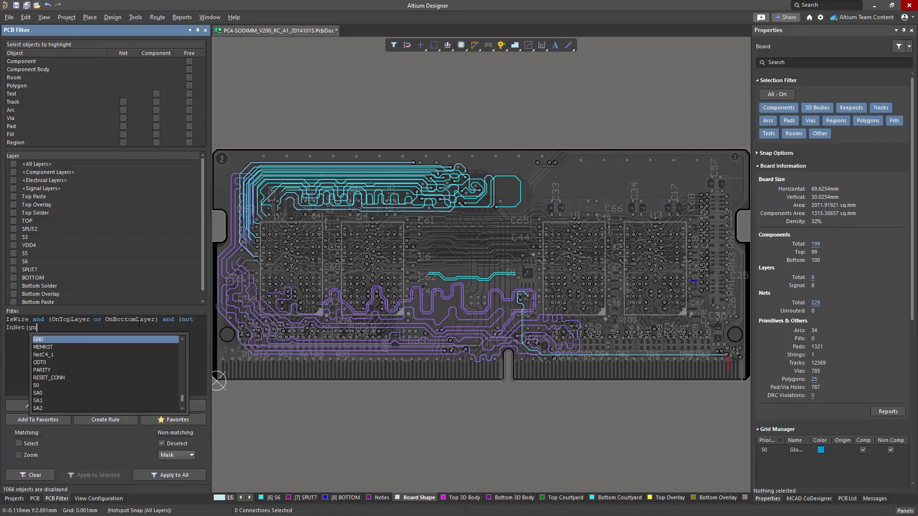
{"action": "type", "text": ")"}
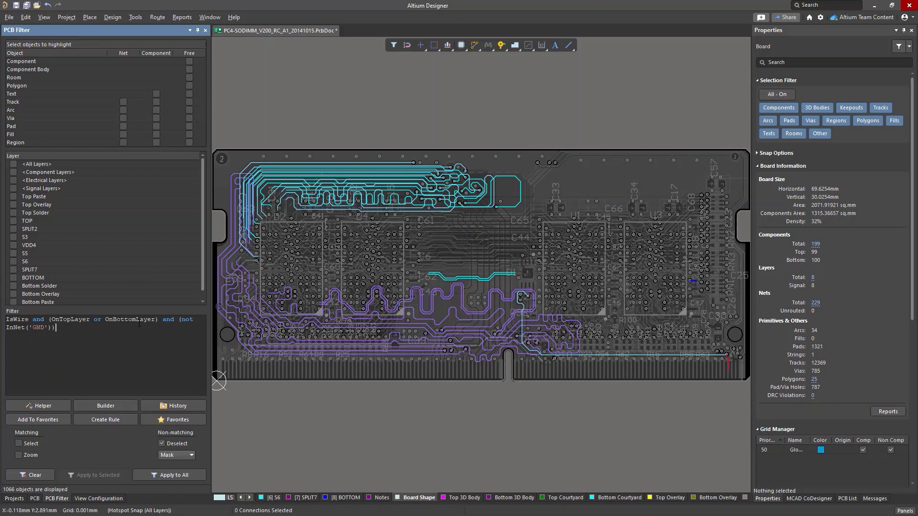
{"action": "key", "text": "Return"}
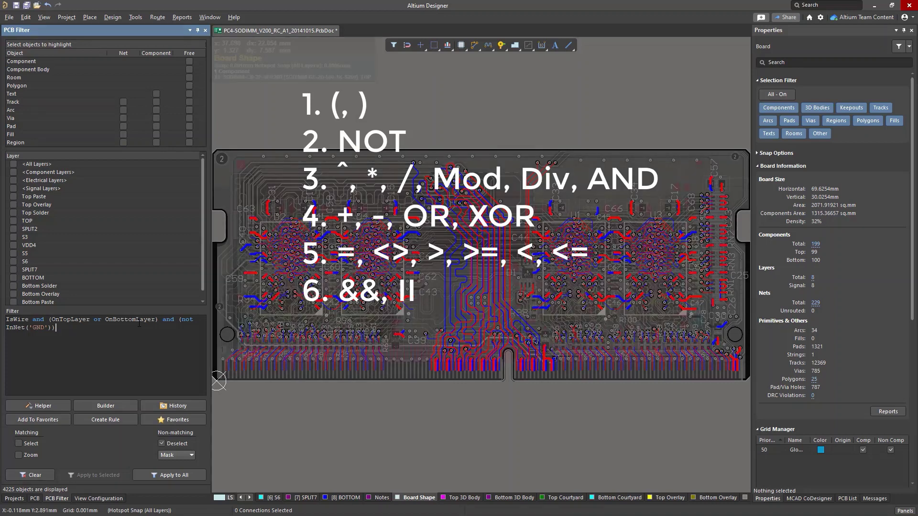
Clear the GND filter and reapply 'Width < 0.1', highlighting 5700 objects.
{"action": "key", "text": "shift+c"}
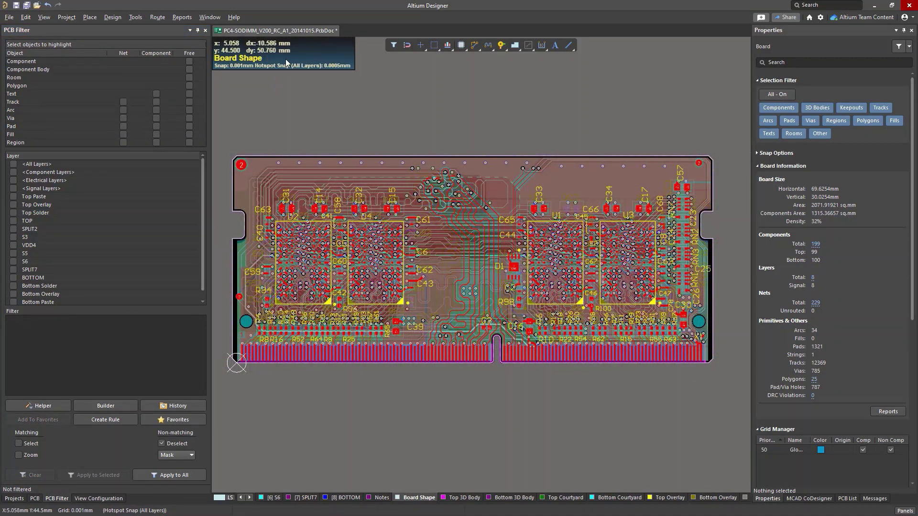
{"action": "left_click", "coordinate": [49, 343]}
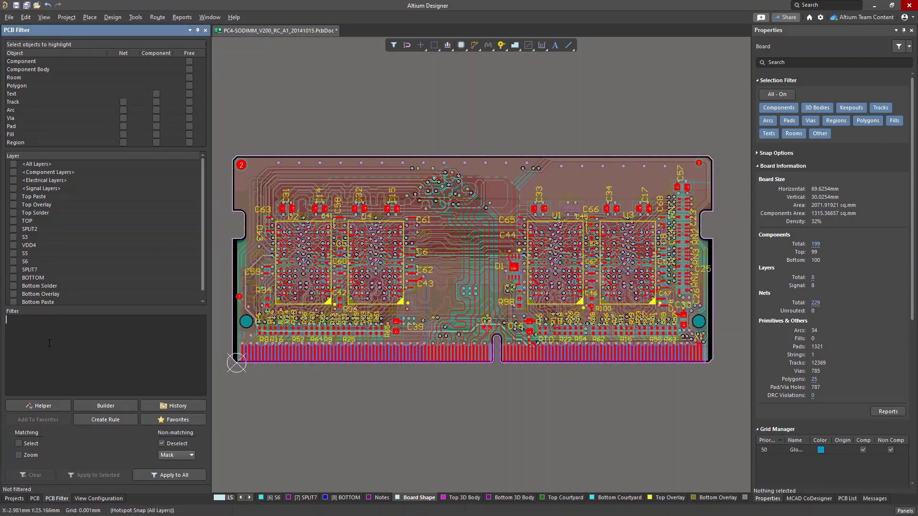
{"action": "type", "text": "Width "}
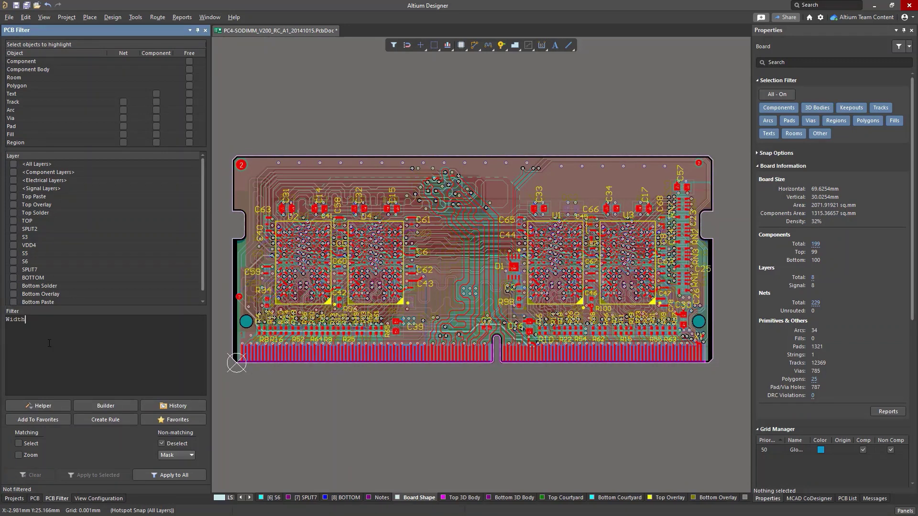
{"action": "type", "text": "< 0.1"}
{"action": "key", "text": "Return"}
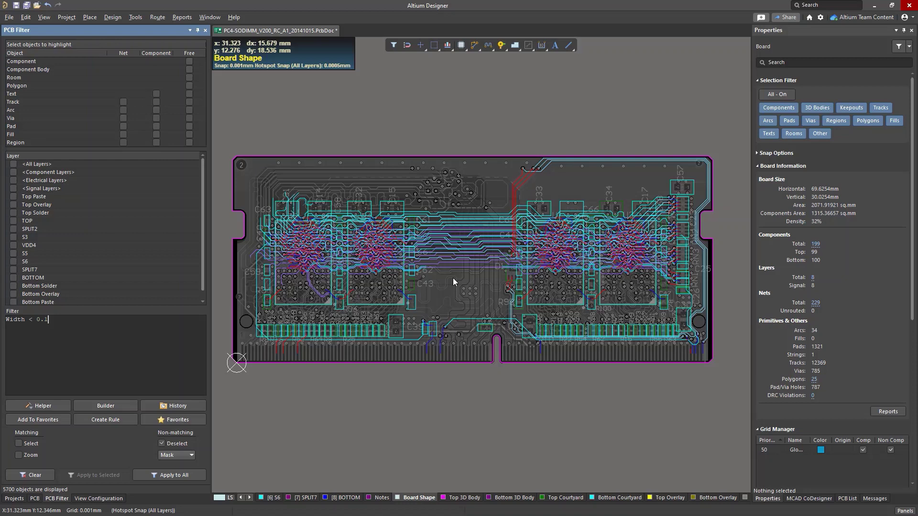
{"action": "left_click", "coordinate": [340, 113]}
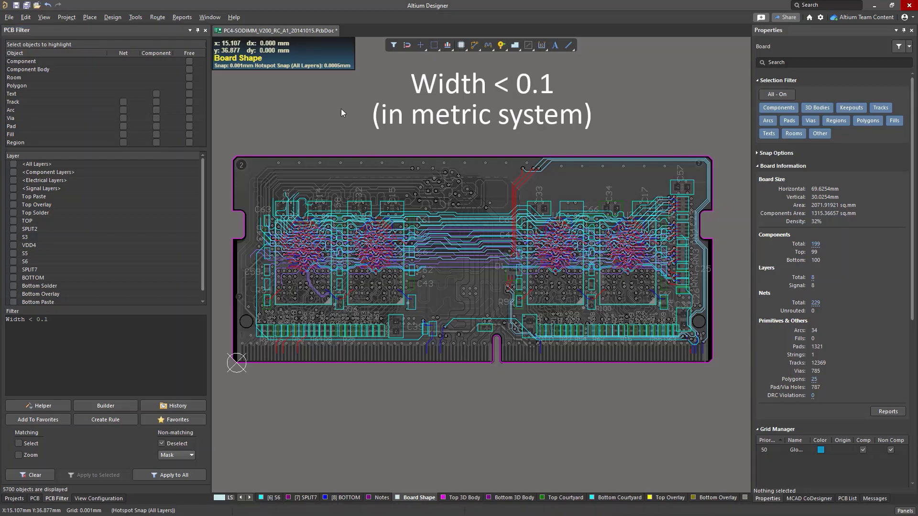
Switch the design units to mils and reapply 'Width < 0.1', which now matches nothing.
{"action": "key", "text": "q"}
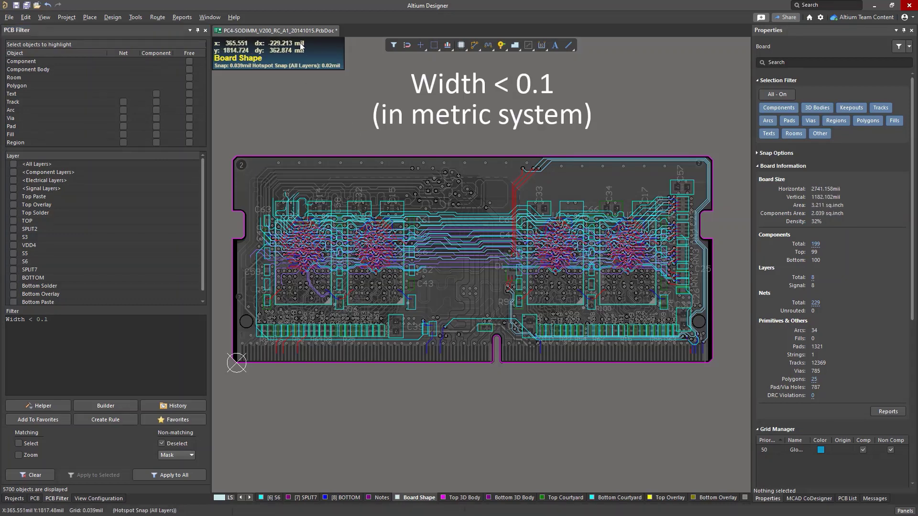
{"action": "left_click", "coordinate": [85, 334]}
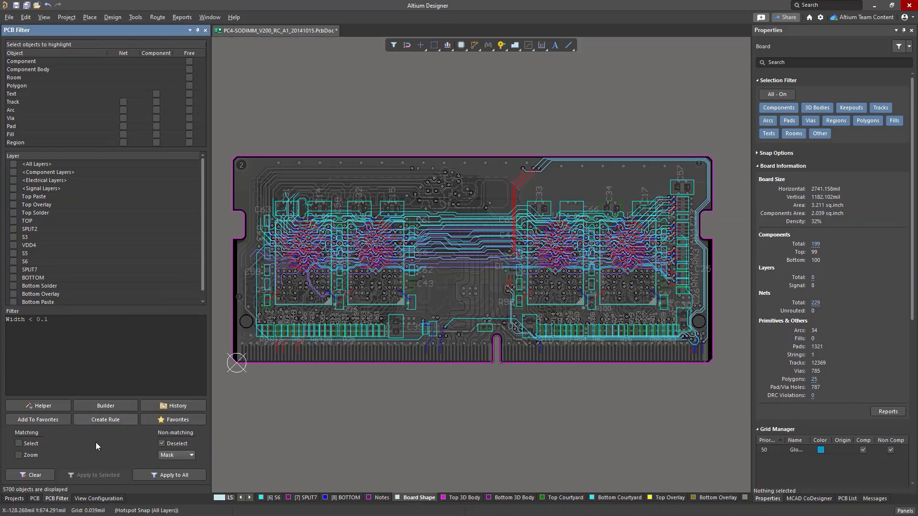
{"action": "left_click", "coordinate": [151, 471]}
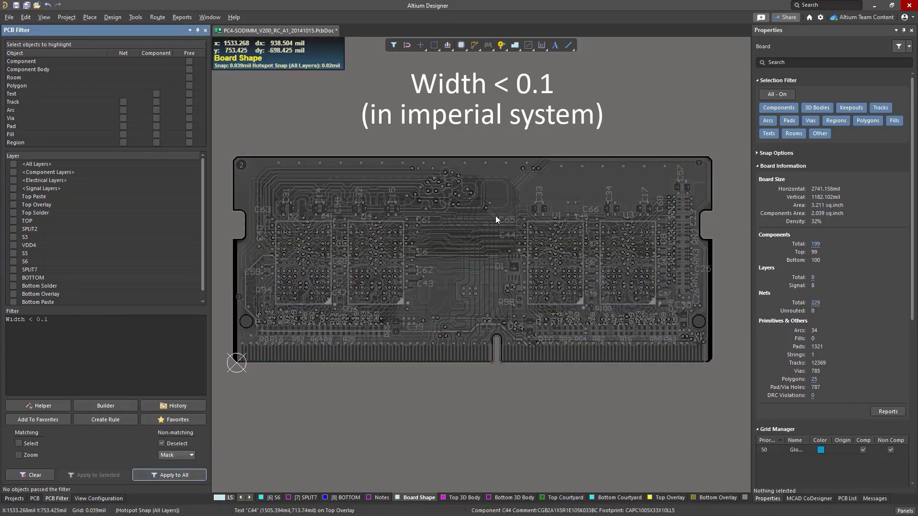
{"action": "left_click", "coordinate": [173, 349]}
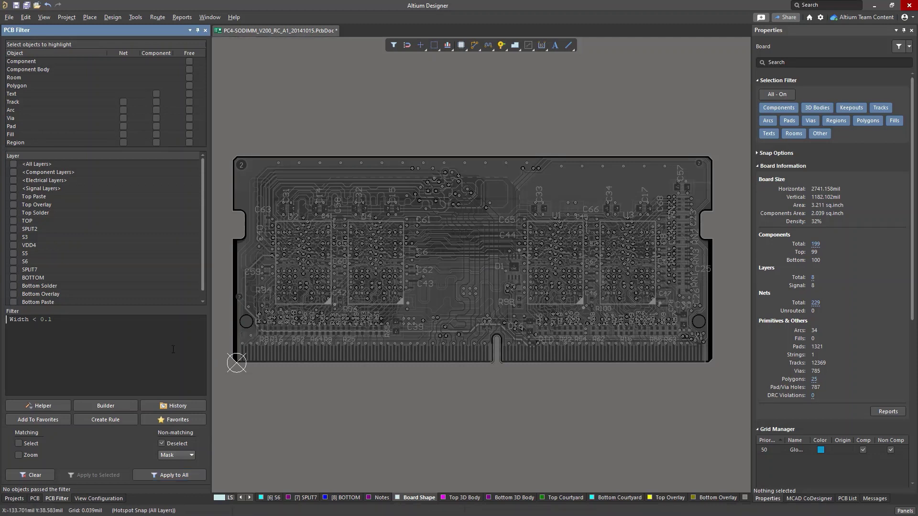
Wrap Width in AsMM() and apply 'AsMM(Width) < 0.1' while in mils.
{"action": "type", "text": "Asm"}
{"action": "key", "text": "Down"}
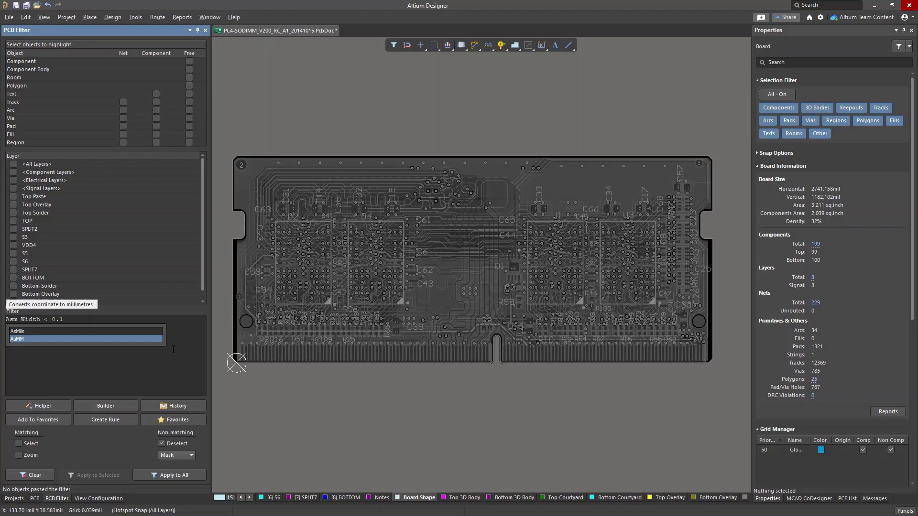
{"action": "key", "text": "Return"}
{"action": "type", "text": "("}
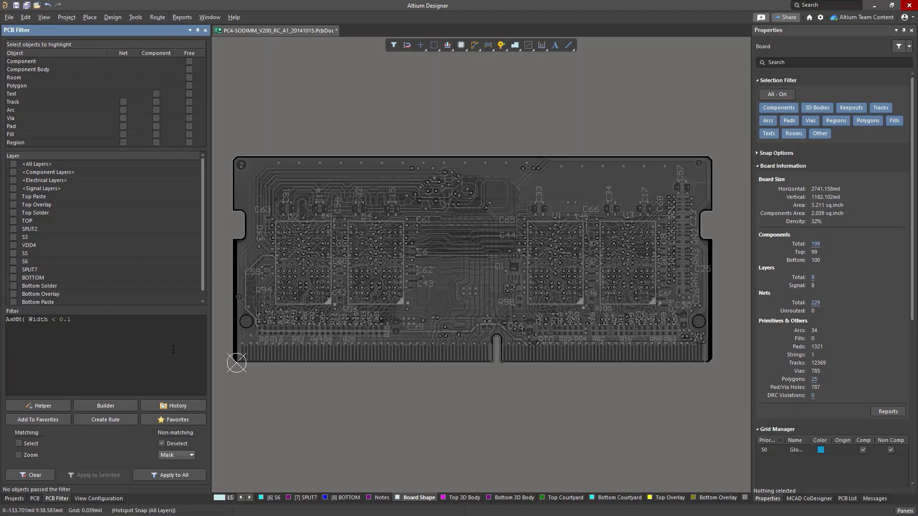
{"action": "key", "text": "Delete"}
{"action": "type", "text": ")"}
{"action": "key", "text": "Return"}
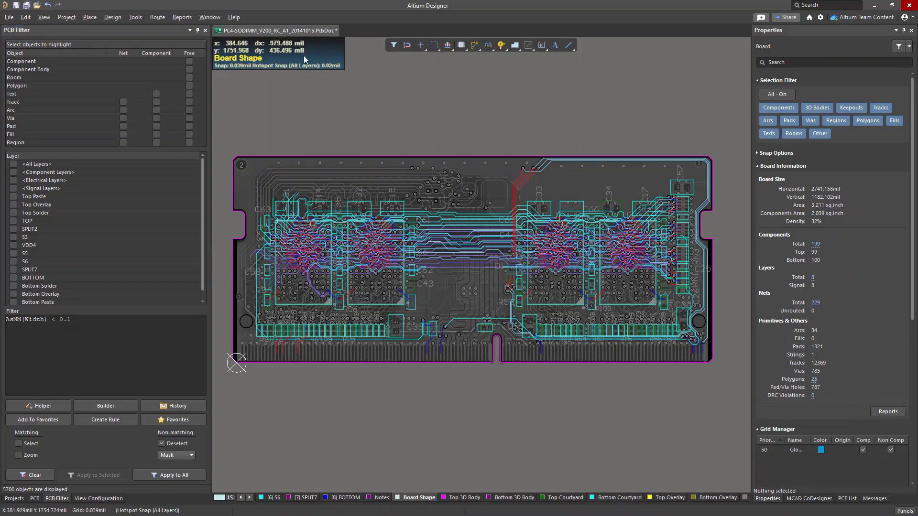
Return units to millimetres and apply 'AsMils(Width) < 3.9', highlighting 5700 objects.
{"action": "key", "text": "q"}
{"action": "left_click", "coordinate": [29, 475]}
{"action": "left_click", "coordinate": [10, 338]}
{"action": "type", "text": "A"}
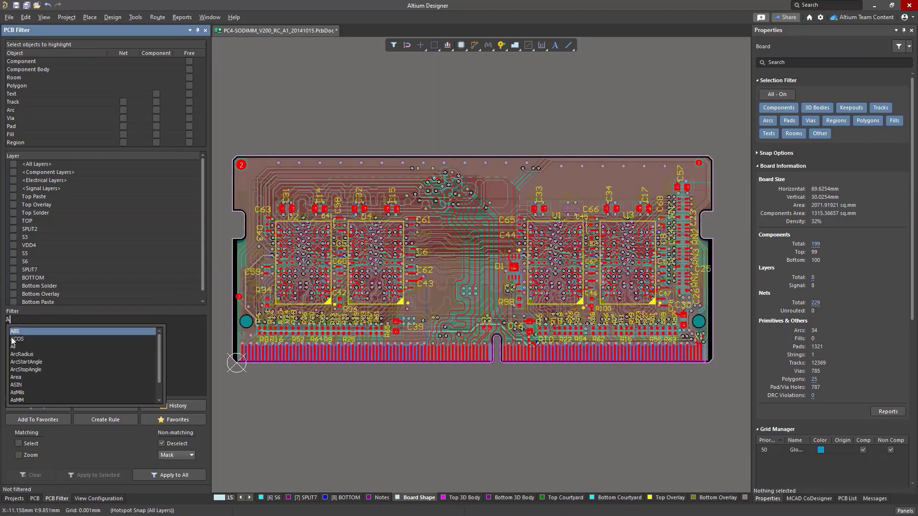
{"action": "type", "text": "sMils(Width) < 3.9"}
{"action": "key", "text": "Return"}
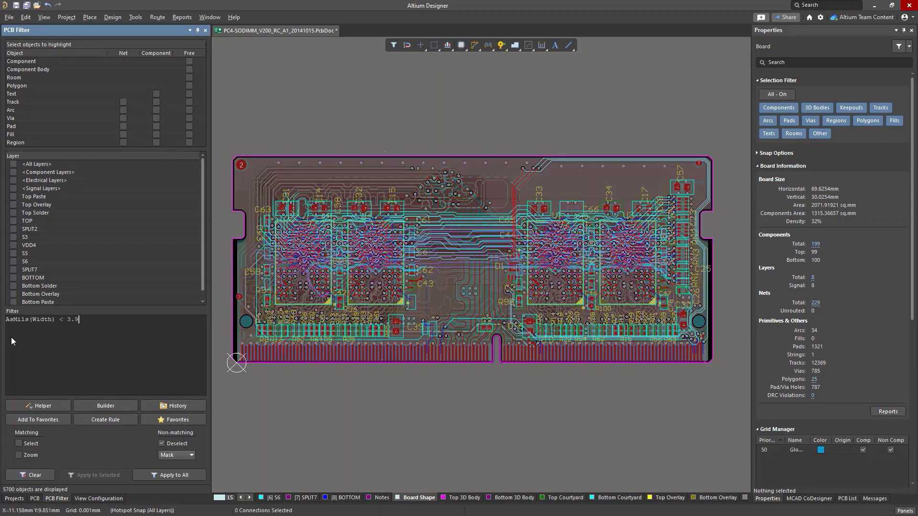